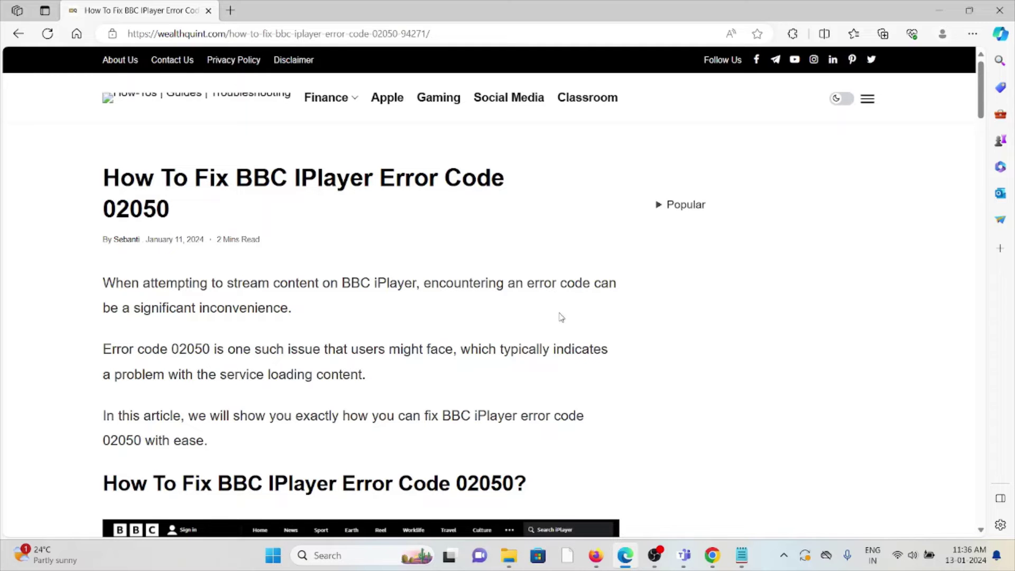
scroll(582, 325, "down", 3)
scroll(581, 325, "down", 2)
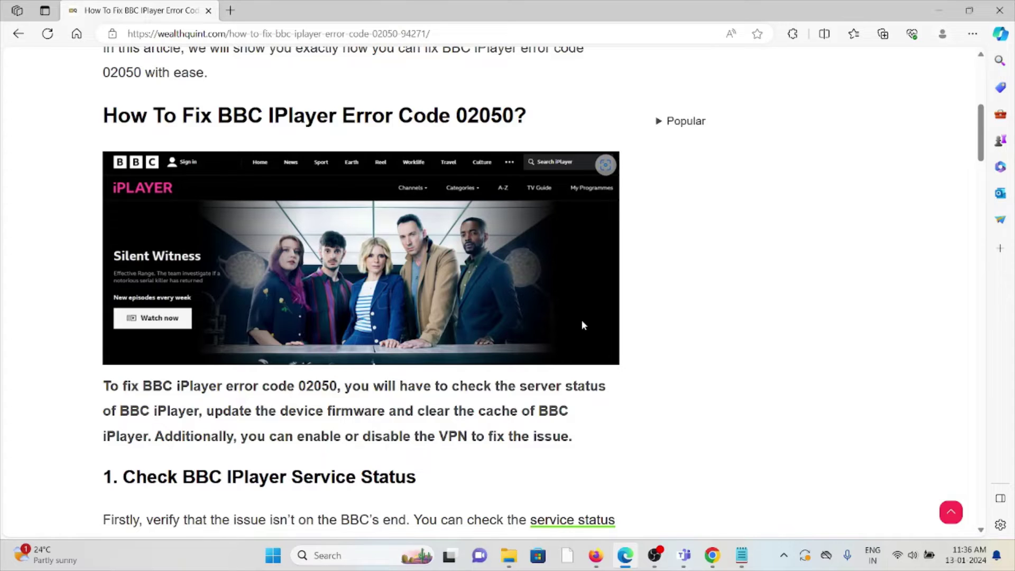
scroll(582, 325, "down", 3)
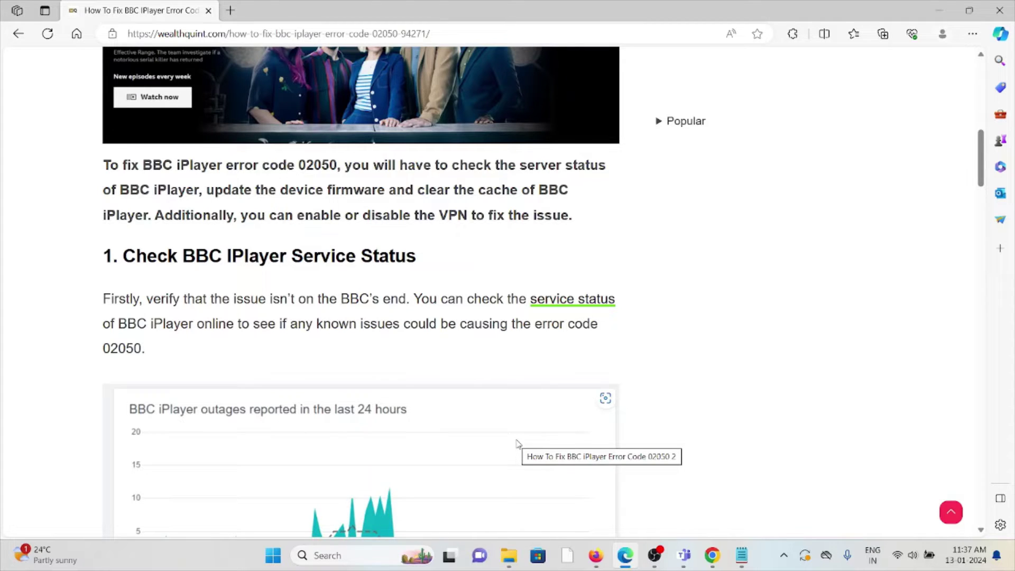
Open the article's 'service status' link in a new tab, check it, and return to the article.
right_click(603, 305)
left_click(643, 316)
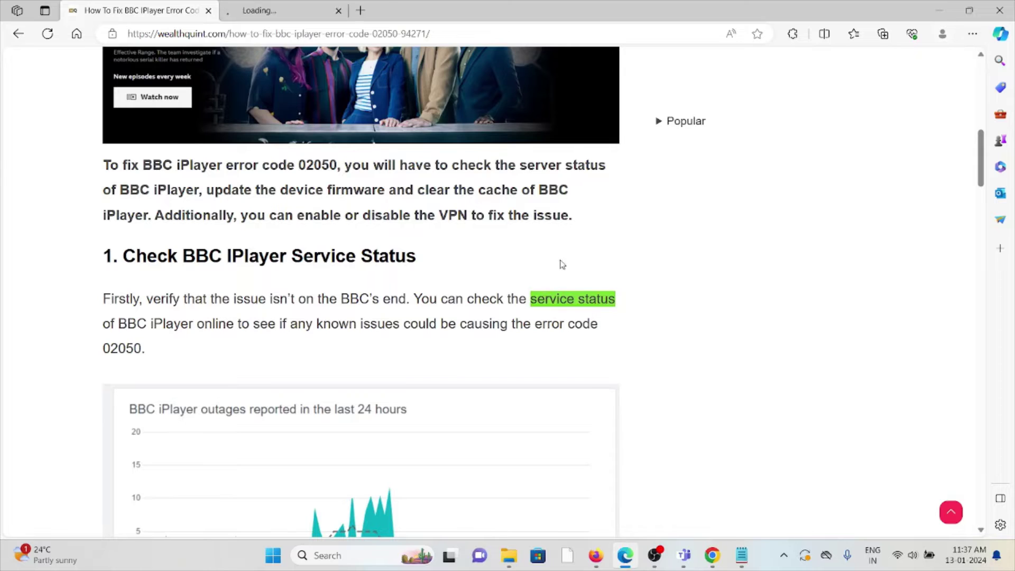
left_click(278, 9)
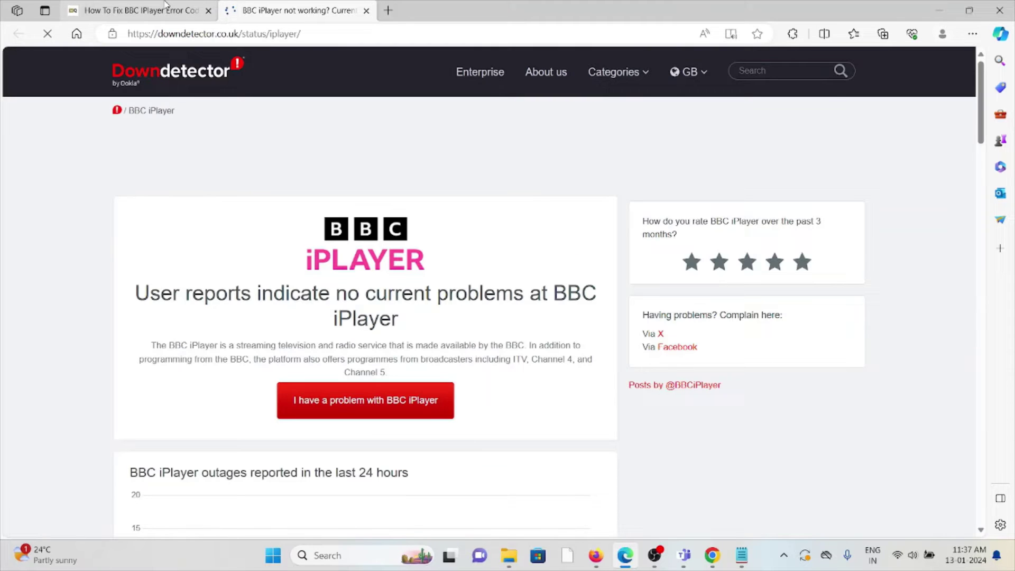
left_click(165, 8)
scroll(582, 395, "down", 2)
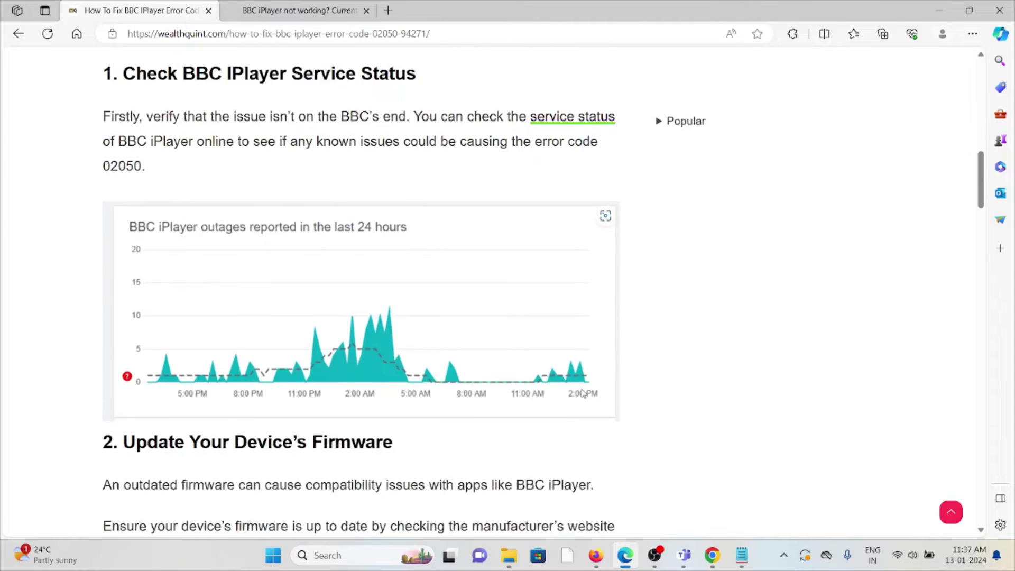
scroll(583, 394, "down", 1)
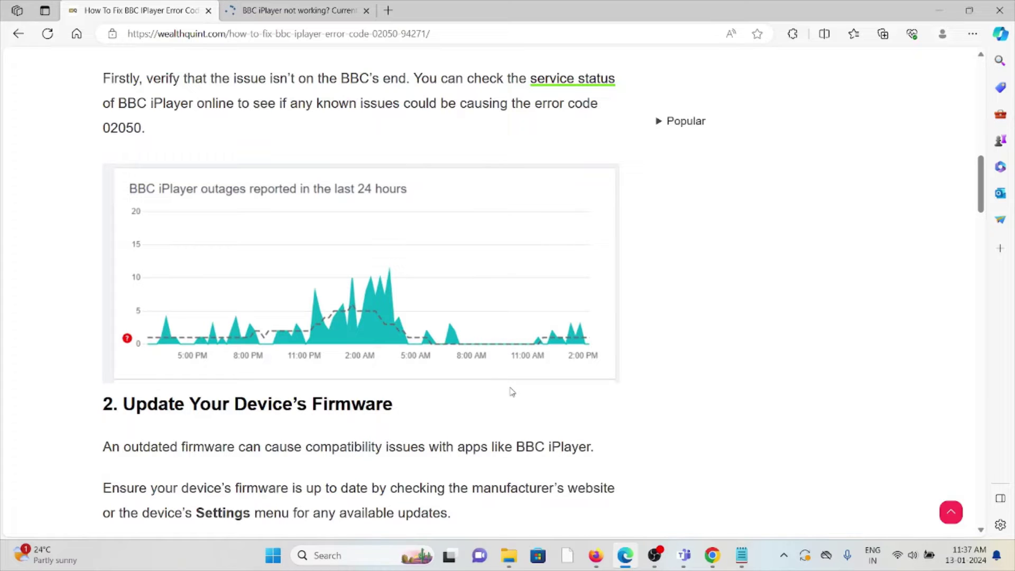
scroll(500, 393, "up", 2)
scroll(500, 394, "up", 1)
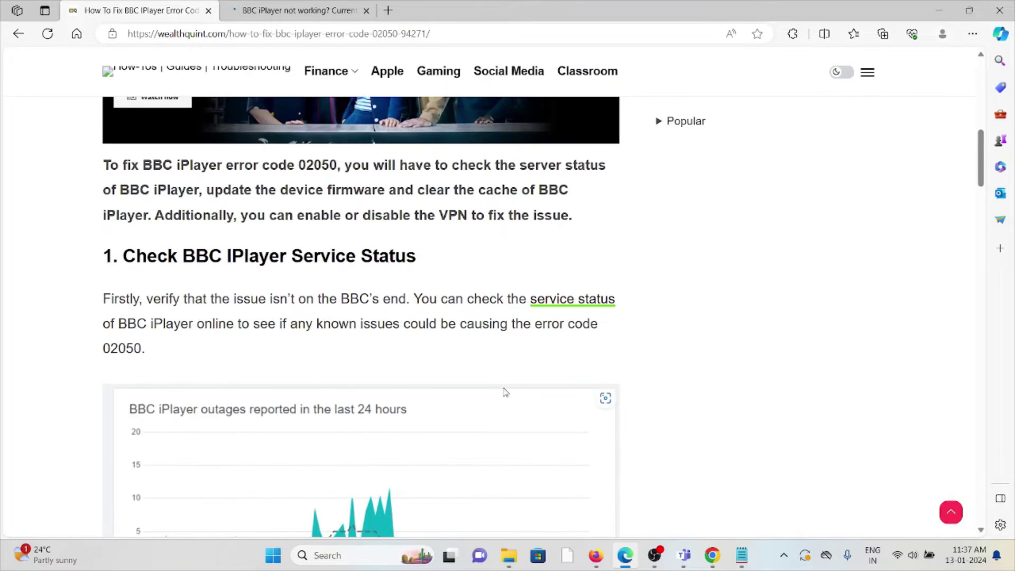
scroll(503, 395, "down", 3)
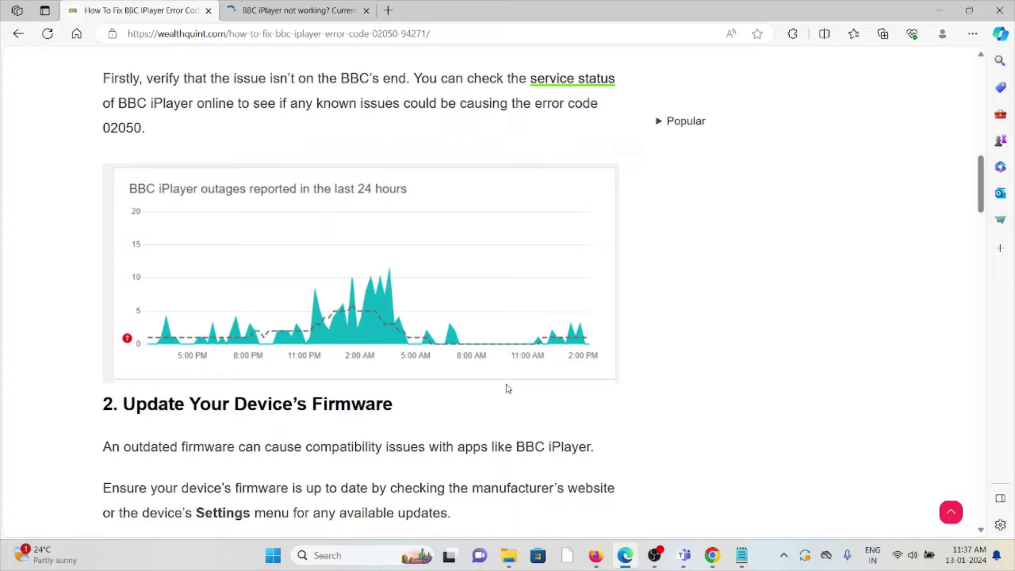
scroll(507, 389, "down", 2)
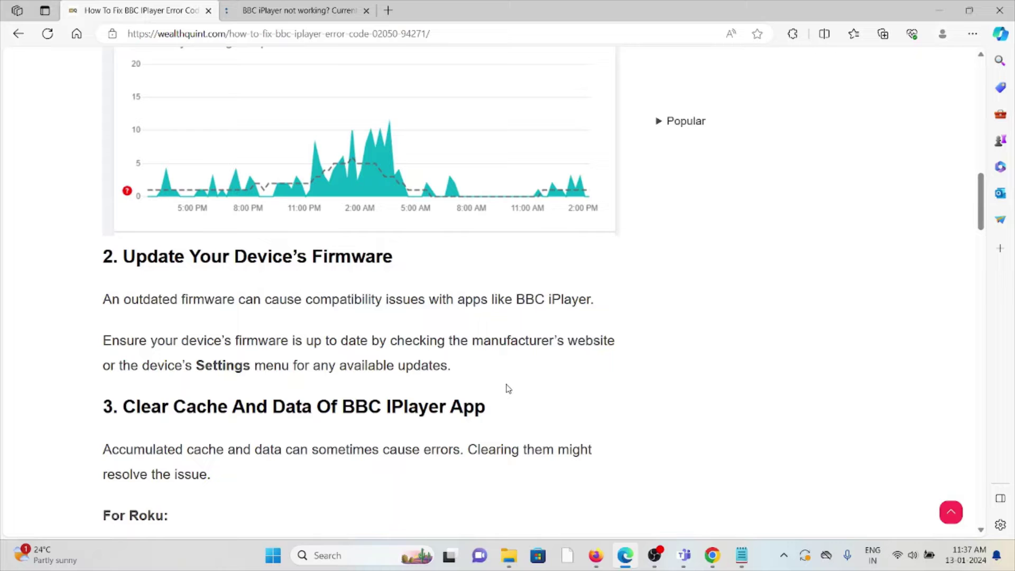
scroll(508, 389, "down", 1)
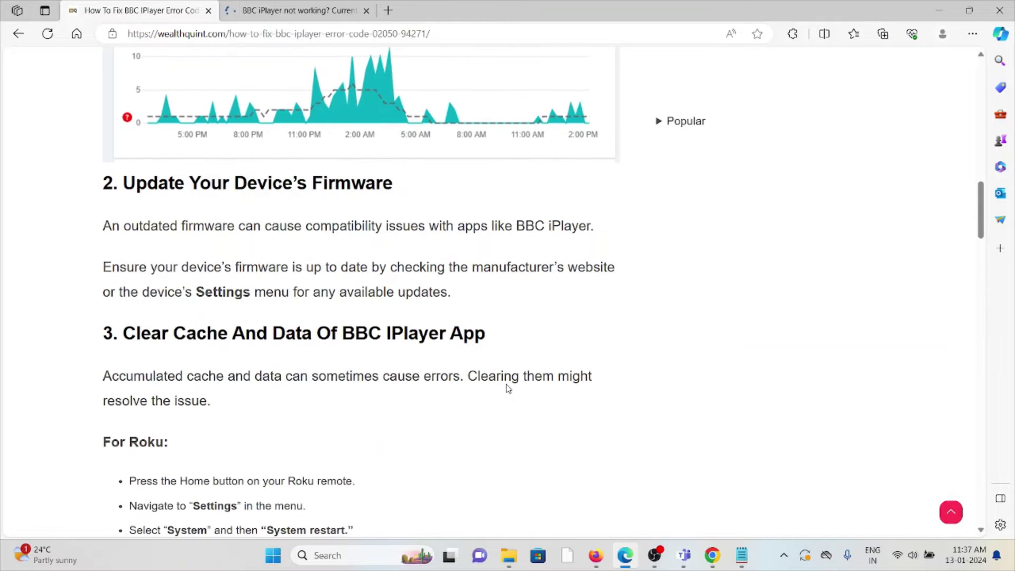
scroll(508, 391, "down", 1)
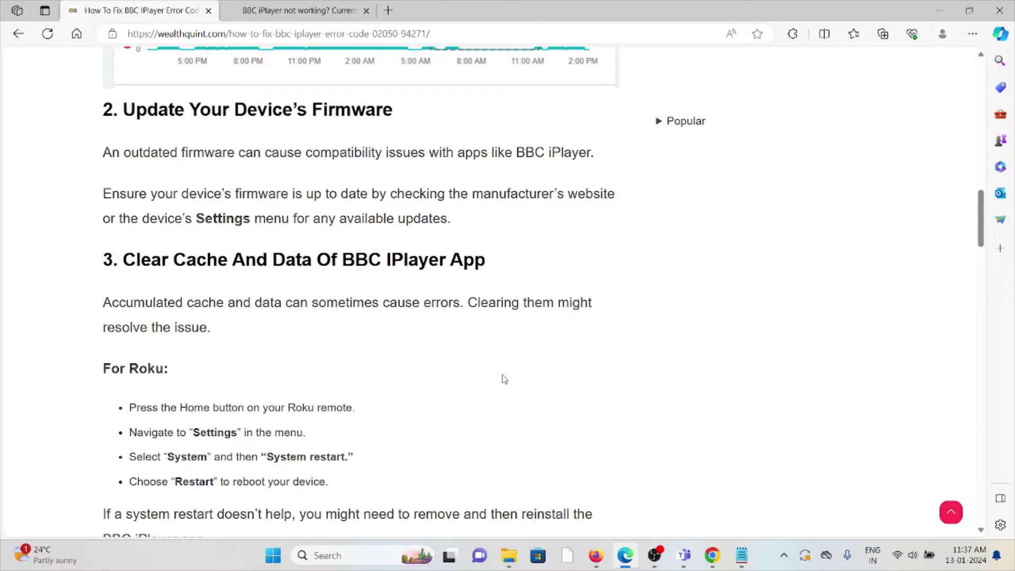
scroll(503, 379, "down", 1)
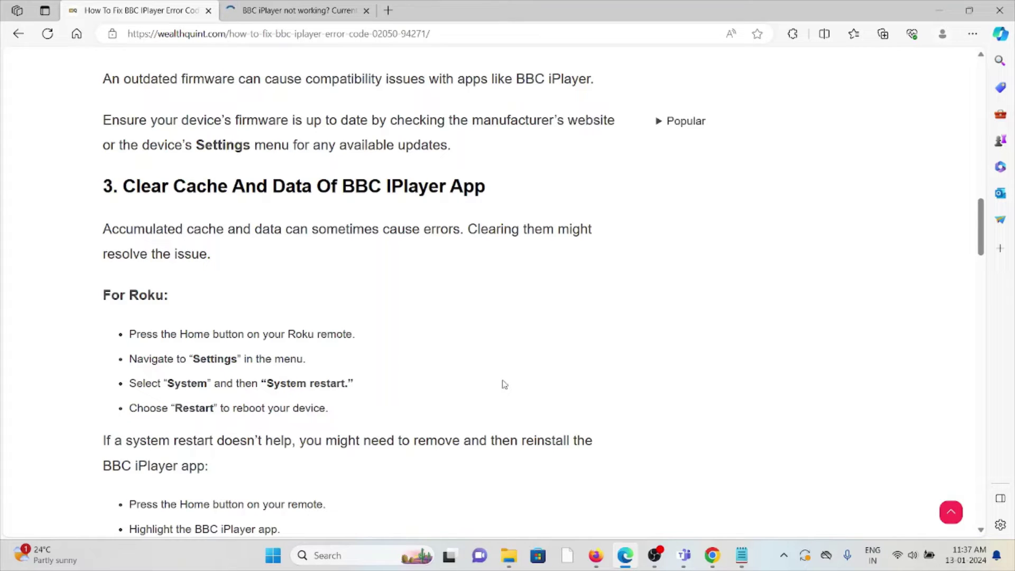
scroll(508, 399, "down", 1)
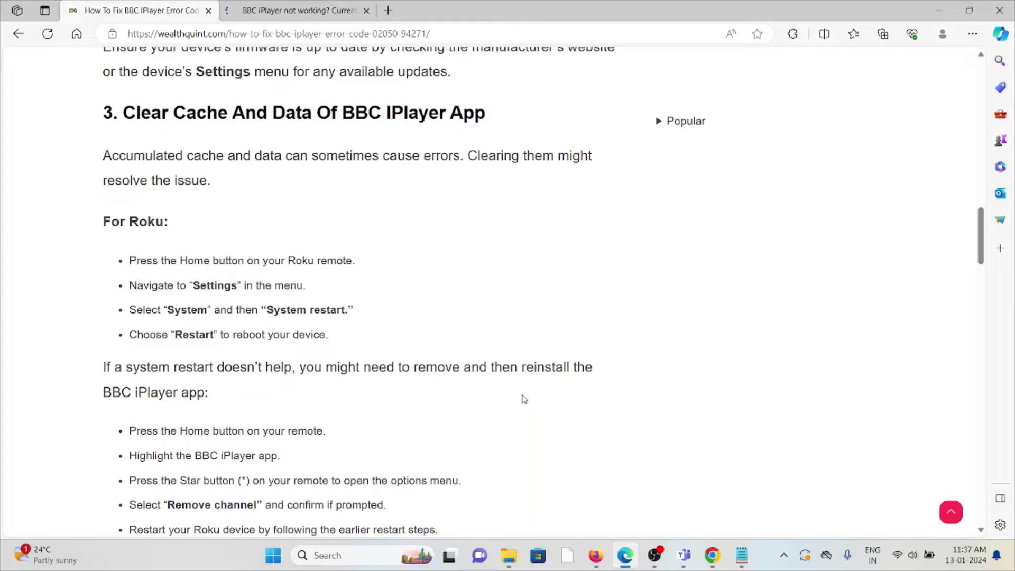
scroll(522, 400, "down", 1)
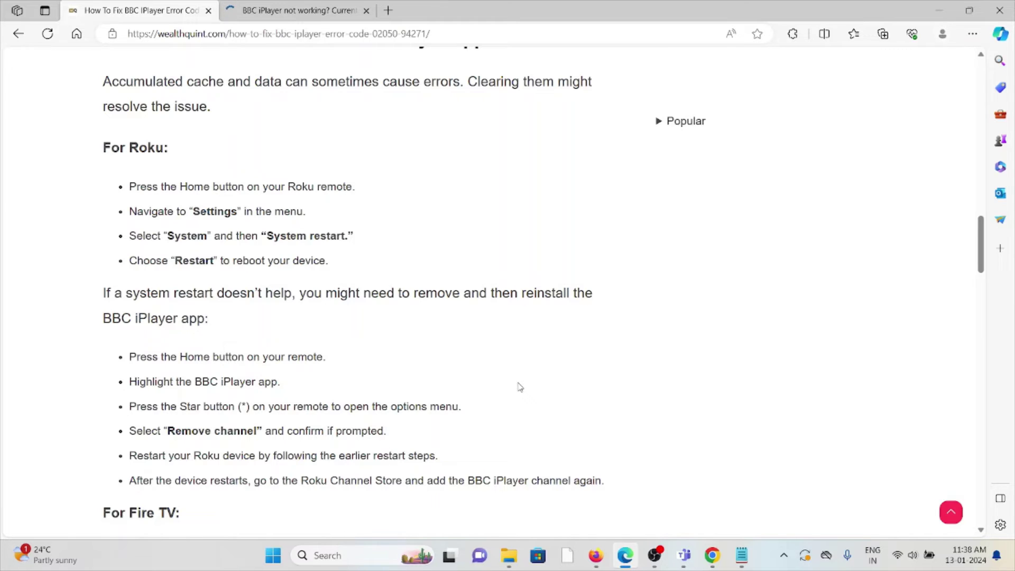
scroll(519, 387, "down", 2)
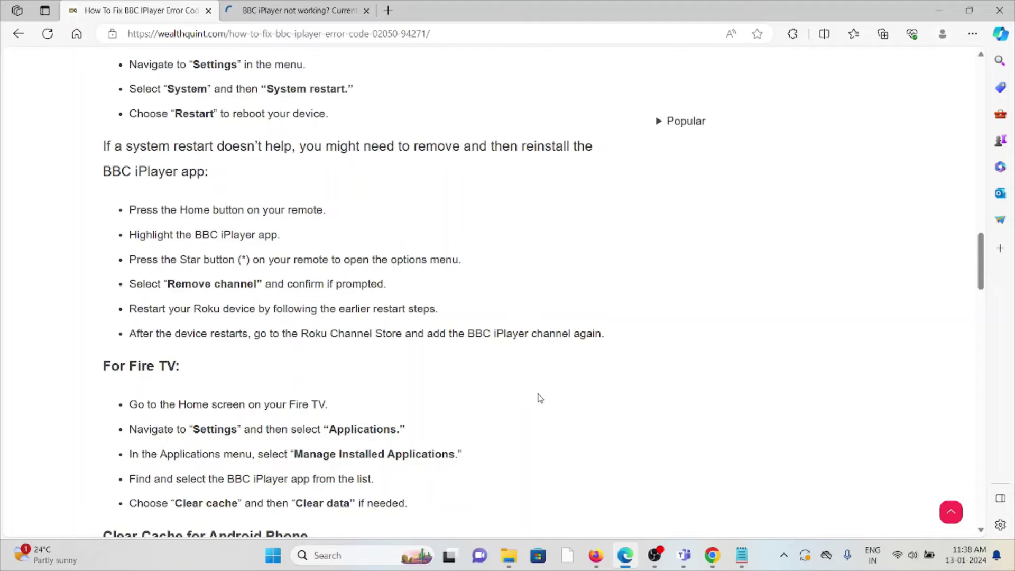
scroll(538, 398, "down", 2)
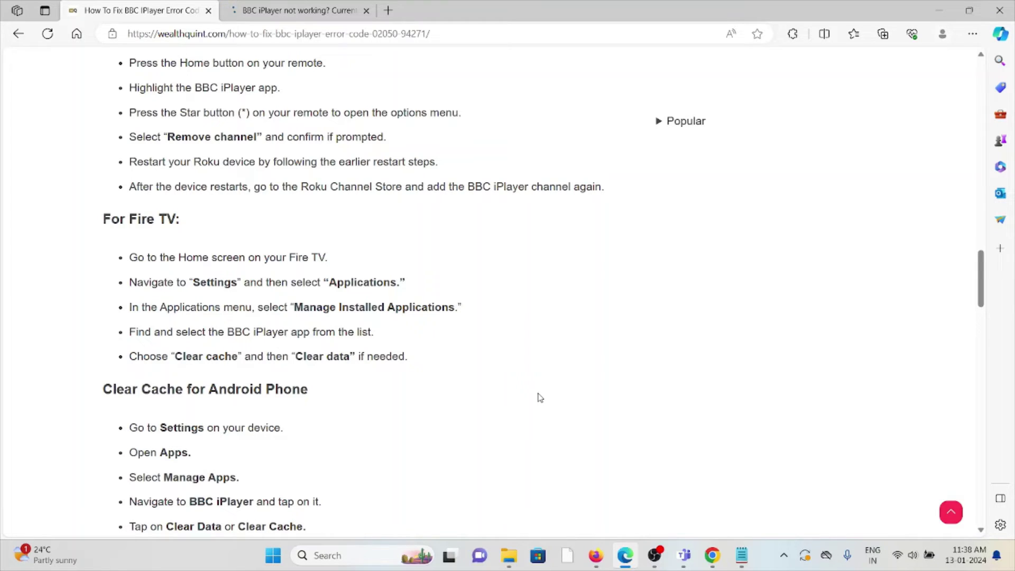
scroll(539, 398, "down", 1)
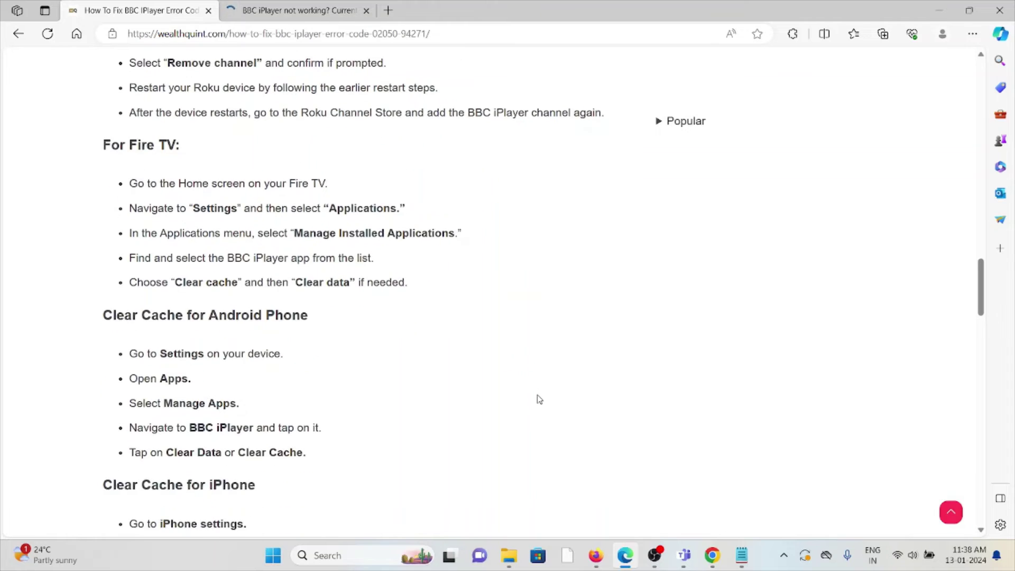
scroll(538, 398, "down", 1)
scroll(539, 399, "down", 1)
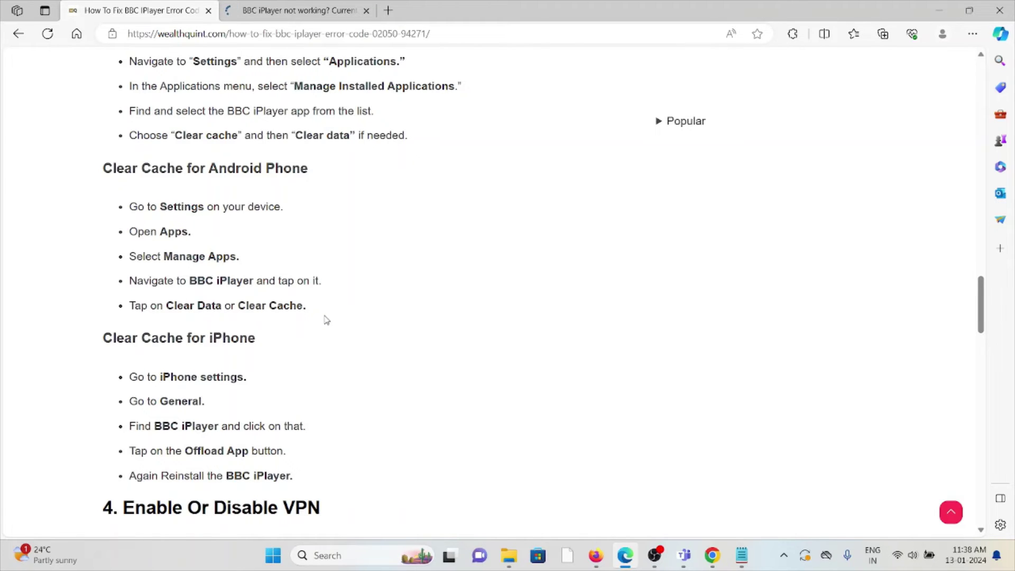
scroll(325, 320, "down", 1)
scroll(325, 320, "down", 1)
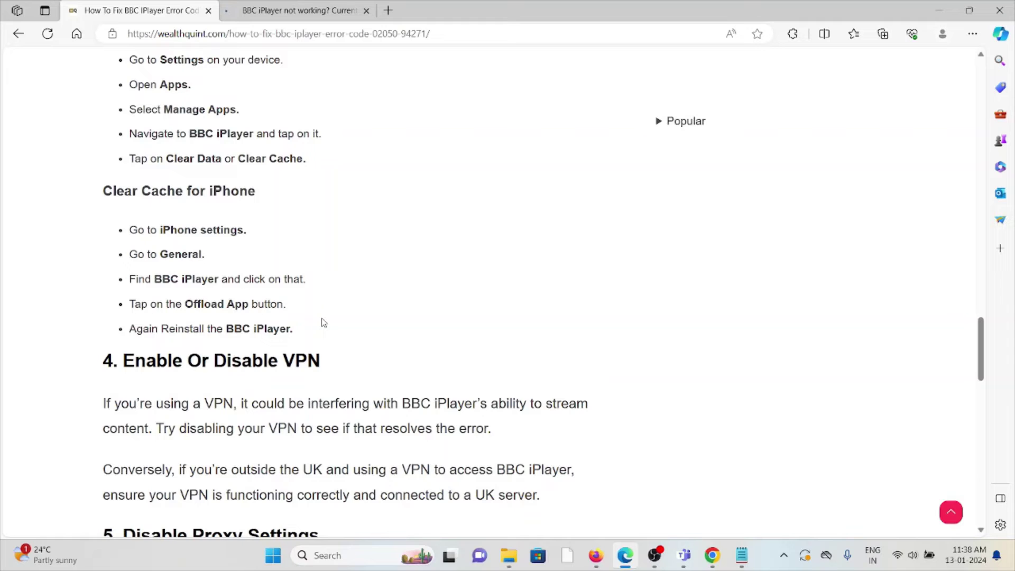
scroll(316, 329, "down", 1)
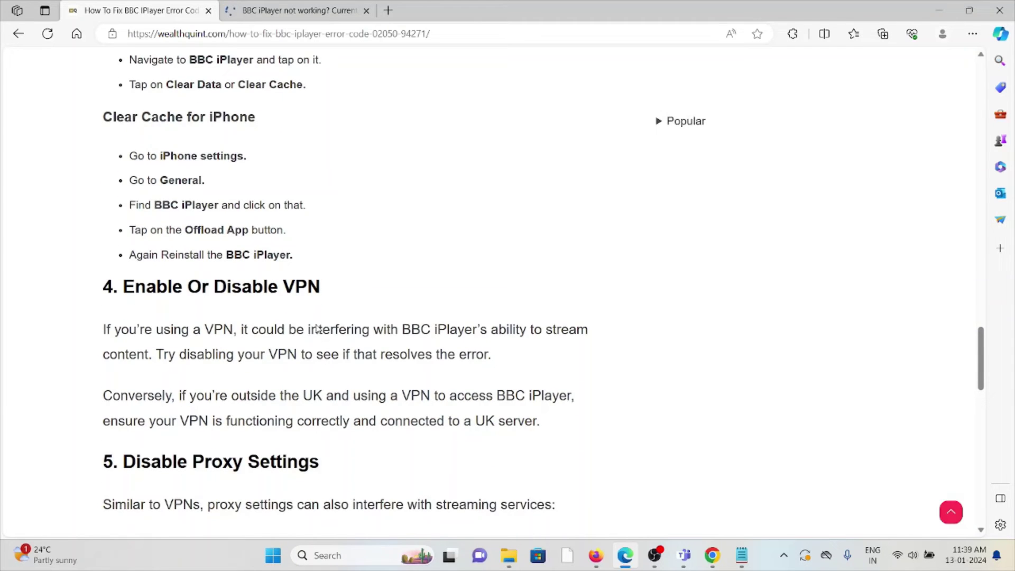
scroll(316, 329, "down", 1)
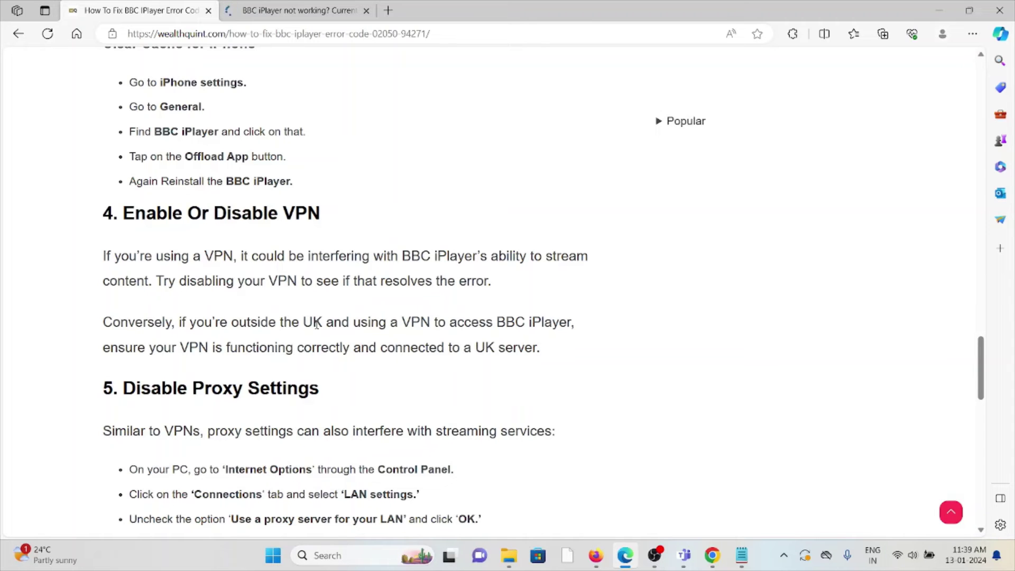
scroll(304, 390, "down", 3)
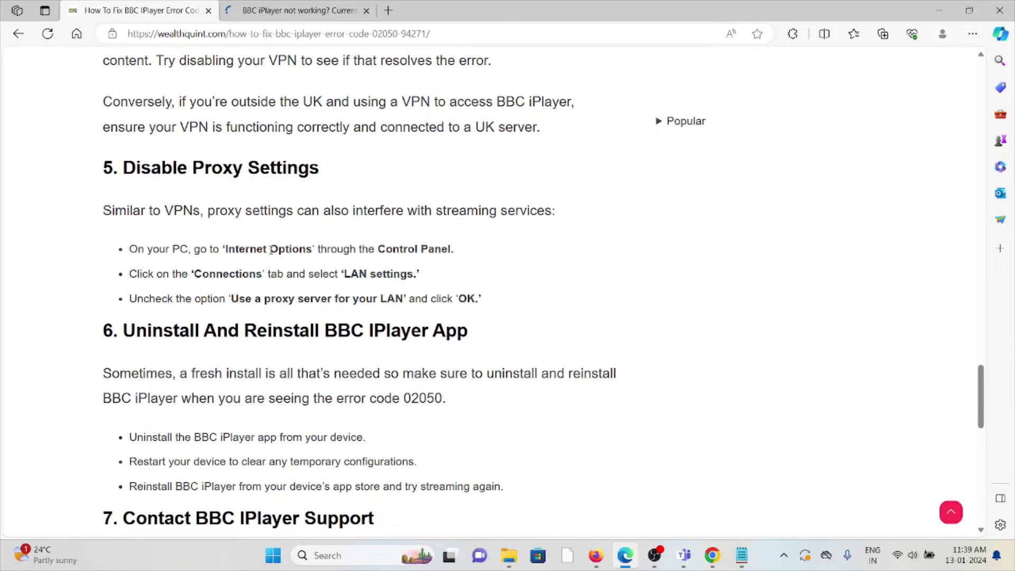
scroll(270, 248, "down", 2)
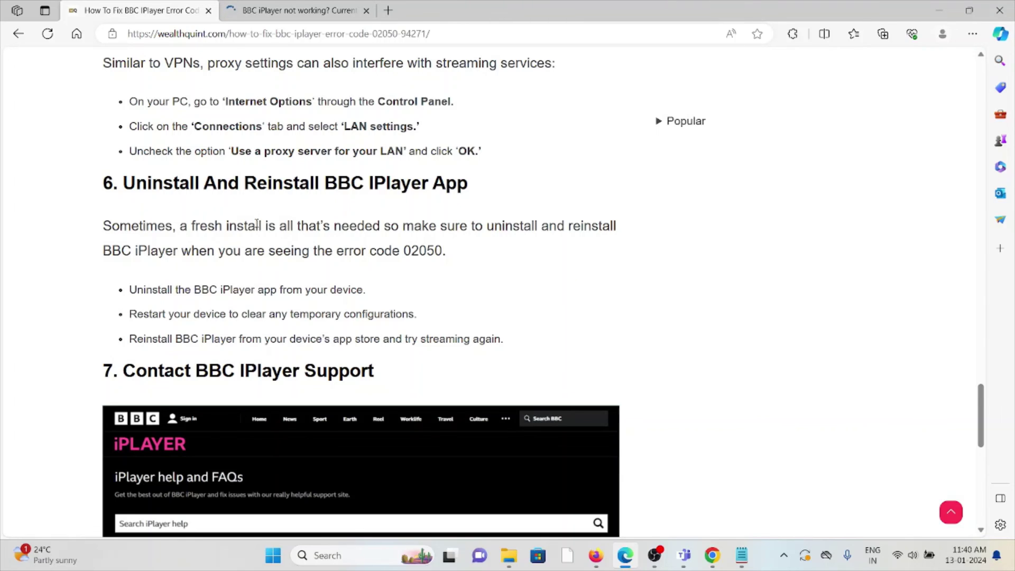
scroll(447, 394, "down", 4)
scroll(446, 394, "down", 1)
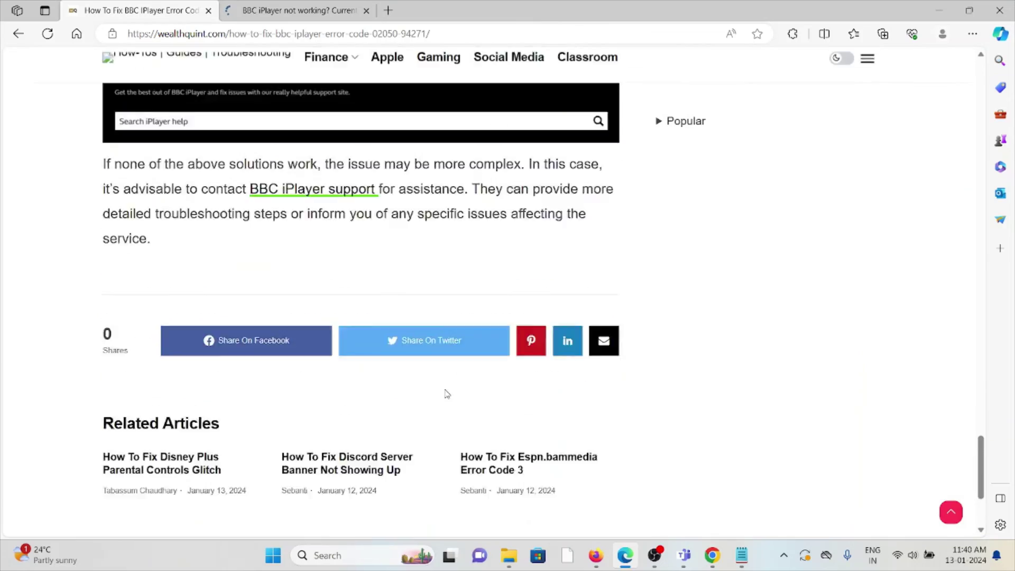
scroll(444, 390, "up", 2)
left_click_drag(981, 460, 926, 121)
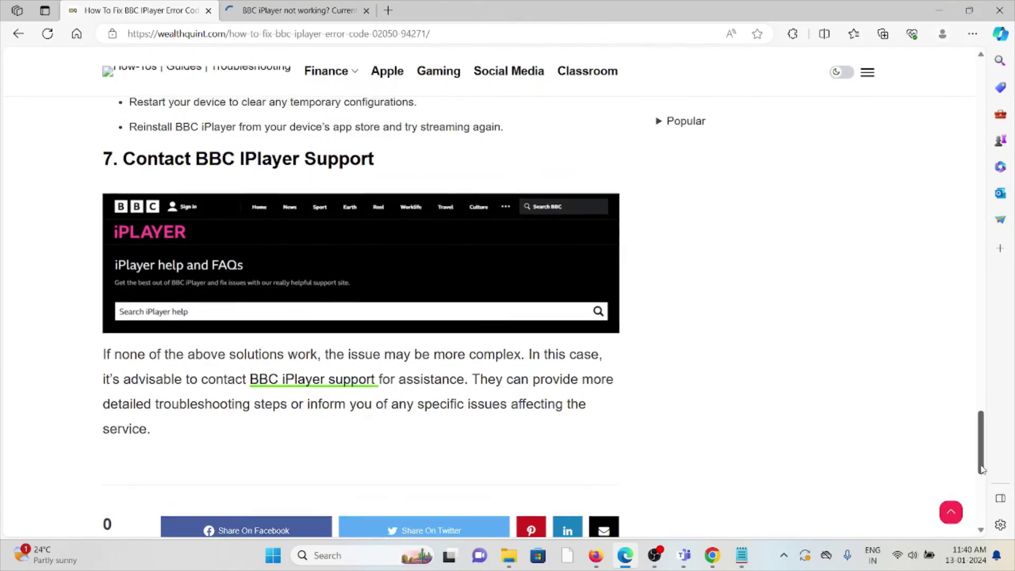